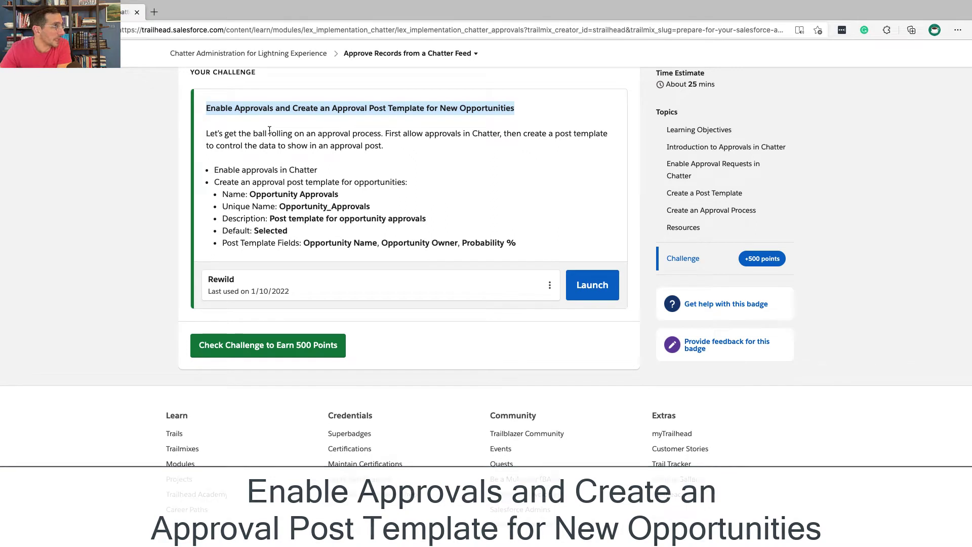
# - Highlight the challenge introduction and the 'Enable approvals in Chatter' requirement in Trailhead
pyautogui.tripleClick(265, 139)
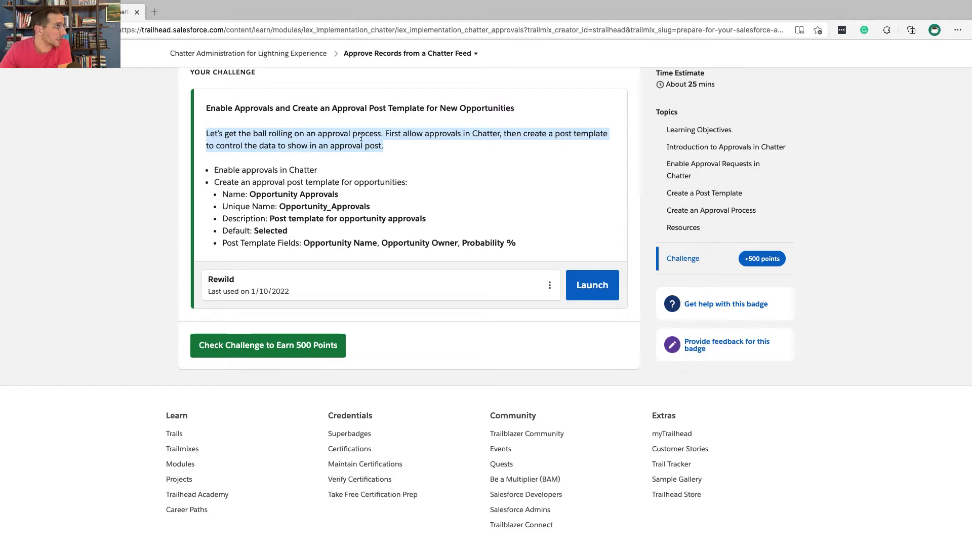
pyautogui.tripleClick(307, 172)
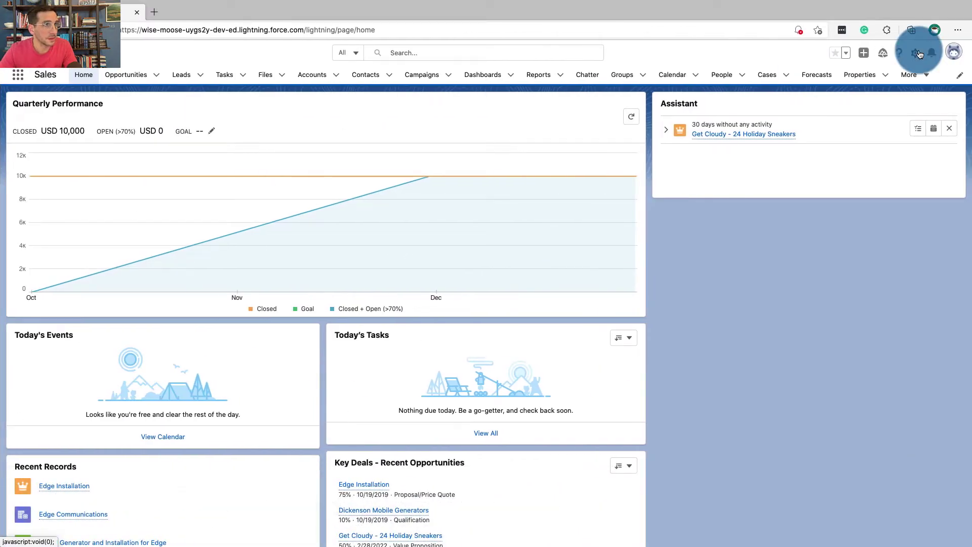
# - Go to Setup and open the Chatter Settings page through Quick Find
pyautogui.click(916, 52)
pyautogui.click(882, 83)
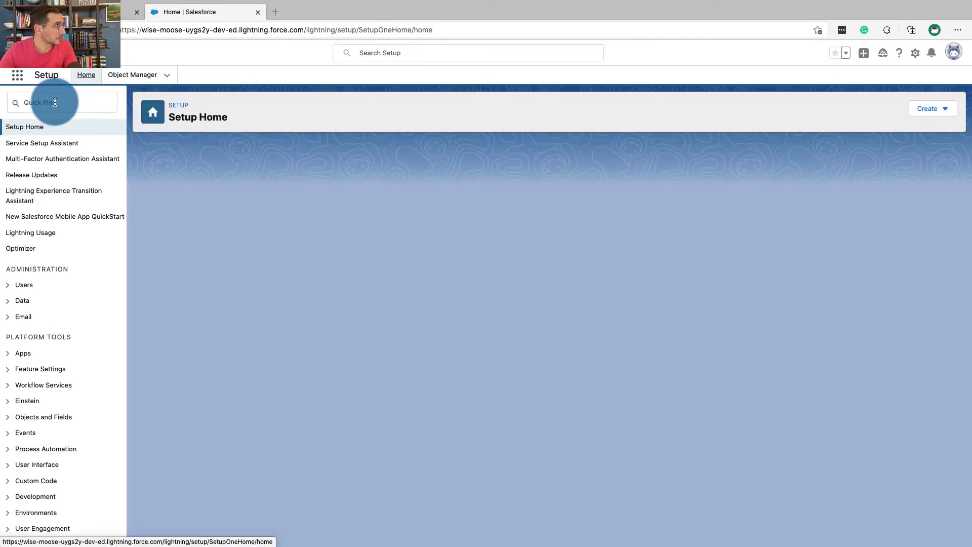
pyautogui.click(55, 103)
pyautogui.write('Chatter Settings')
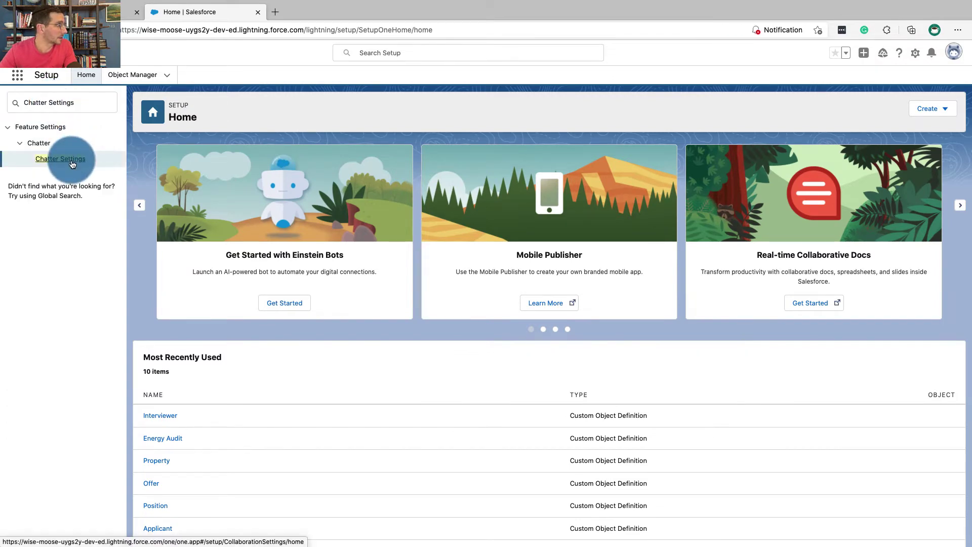
pyautogui.click(72, 164)
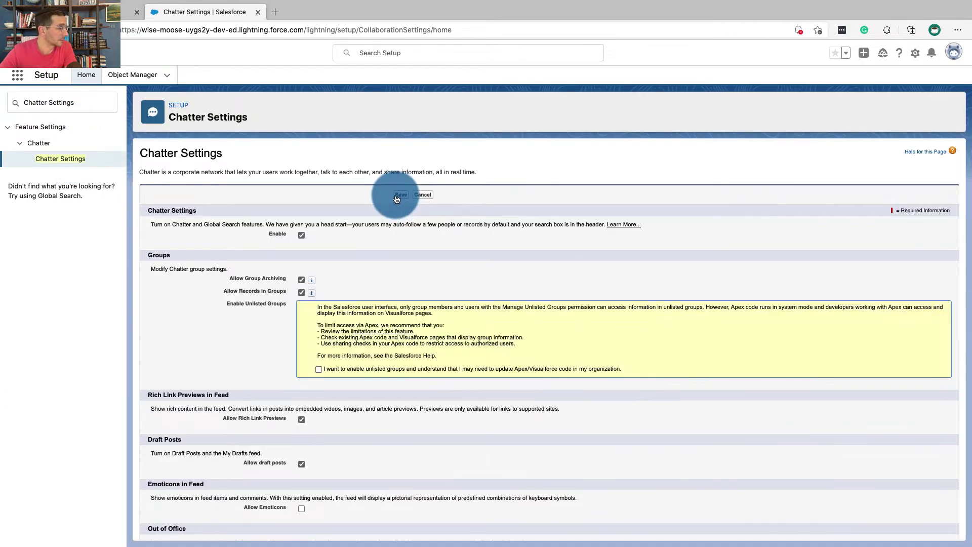
pyautogui.scroll(-5, 395, 200)
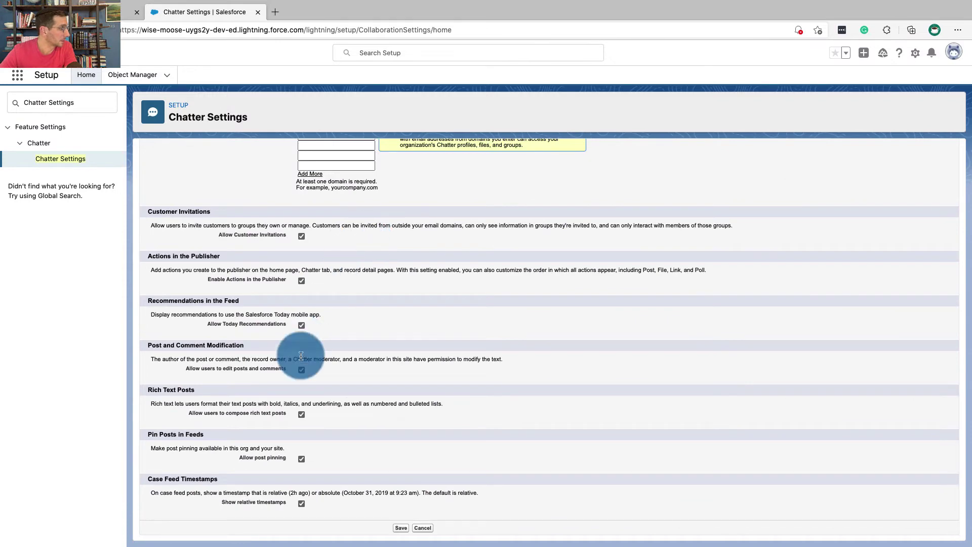
pyautogui.scroll(5, 301, 357)
pyautogui.scroll(3, 302, 391)
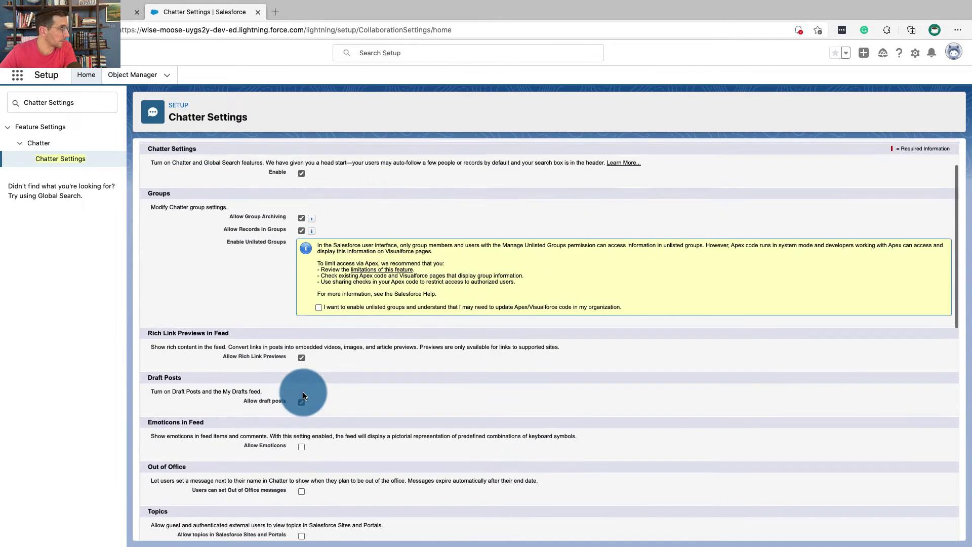
pyautogui.scroll(1, 304, 358)
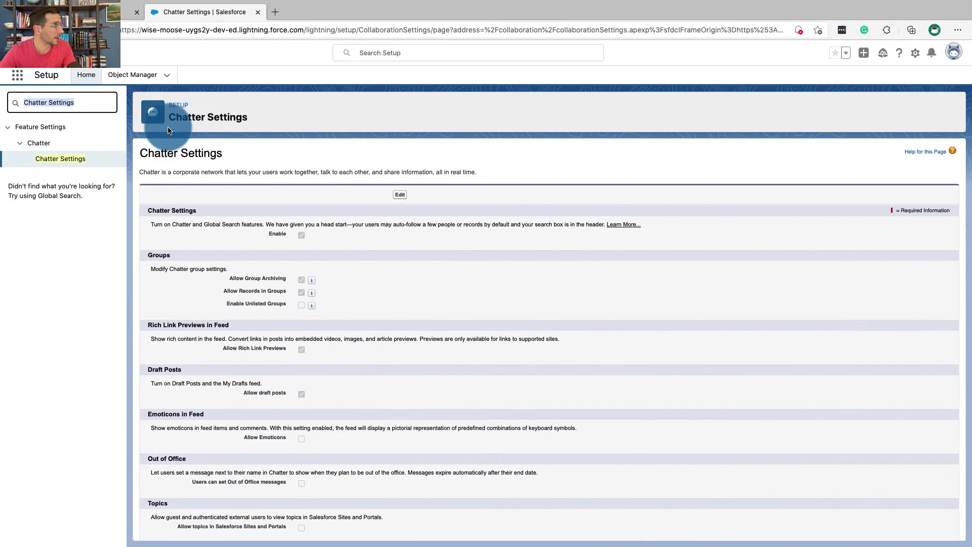
# - Begin a new approval post template on the Opportunity object and advance to step two
pyautogui.click(100, 109)
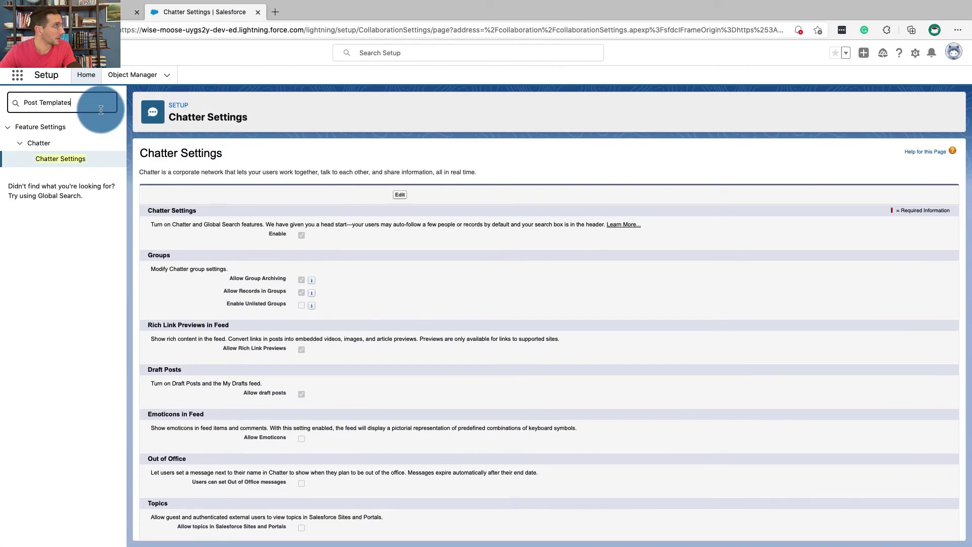
pyautogui.click(51, 143)
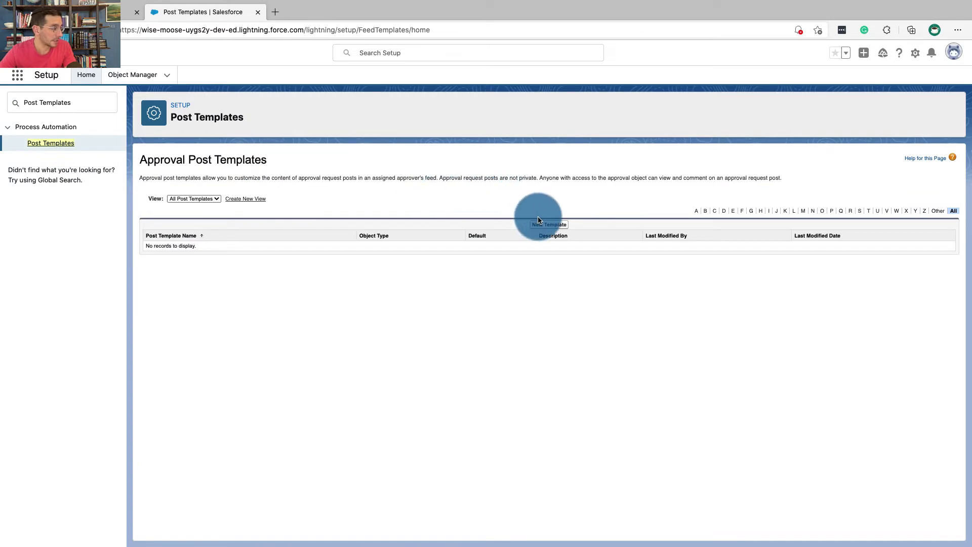
pyautogui.click(541, 225)
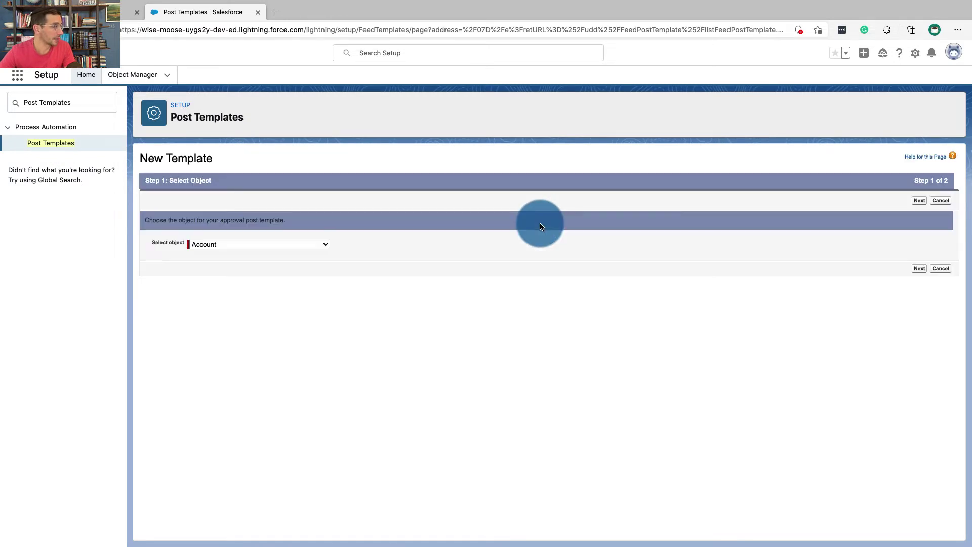
pyautogui.click(304, 245)
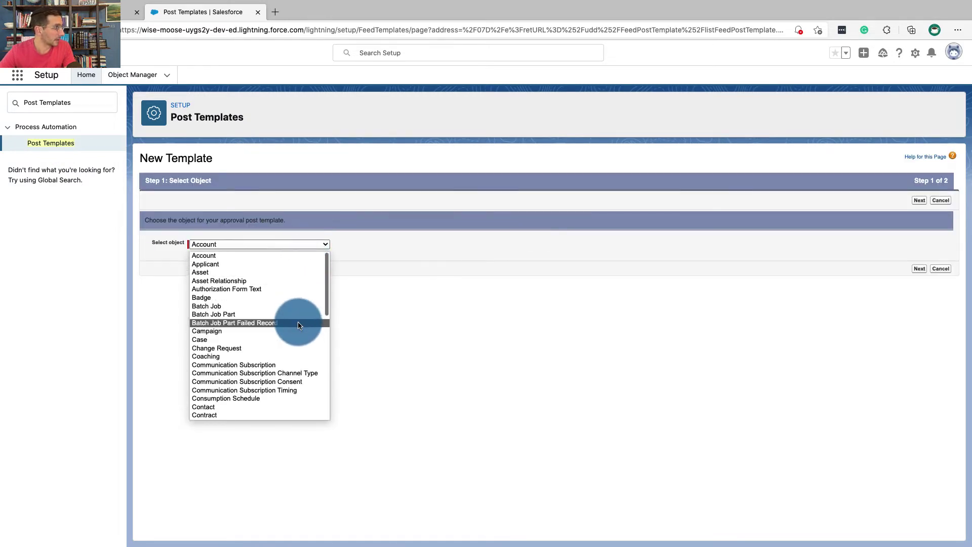
pyautogui.scroll(-2, 297, 312)
pyautogui.scroll(-5, 298, 326)
pyautogui.scroll(-2, 298, 325)
pyautogui.scroll(-2, 299, 325)
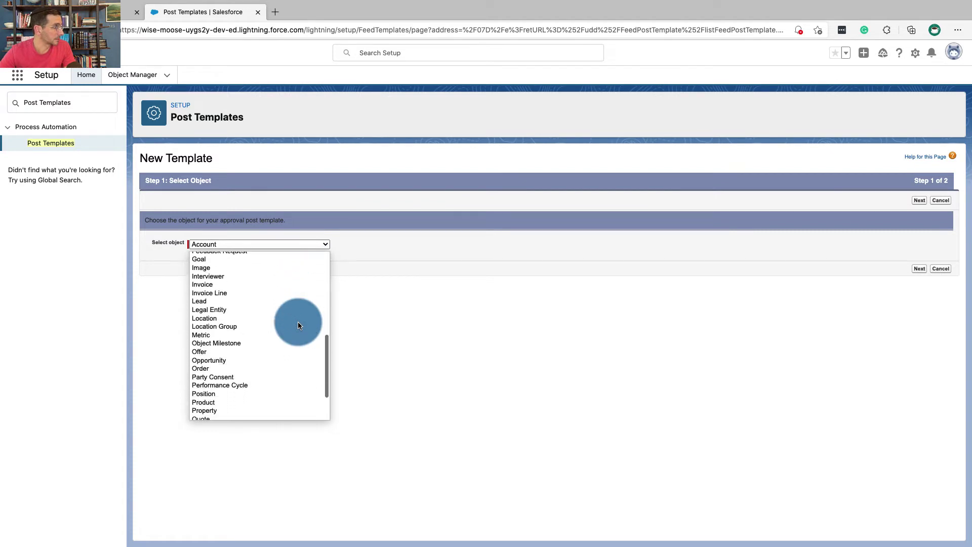
pyautogui.click(292, 360)
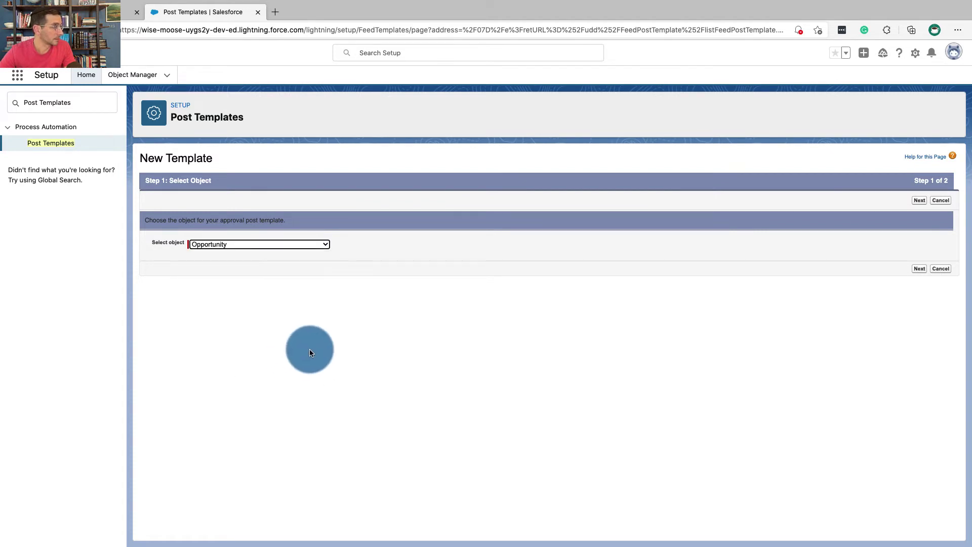
pyautogui.click(919, 271)
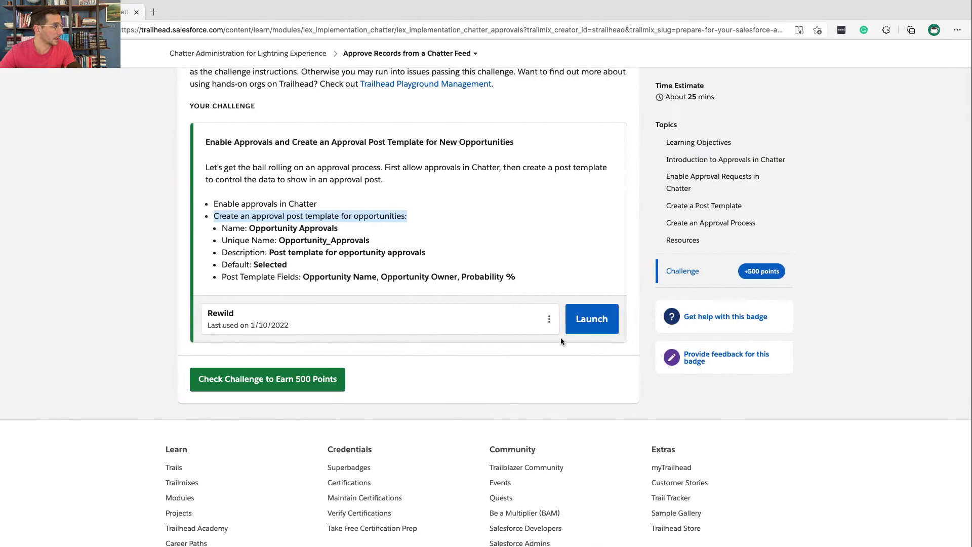
# - Name the template 'Opportunity Approvals', auto-fill its unique name, and copy the required description from the challenge
pyautogui.click(357, 237)
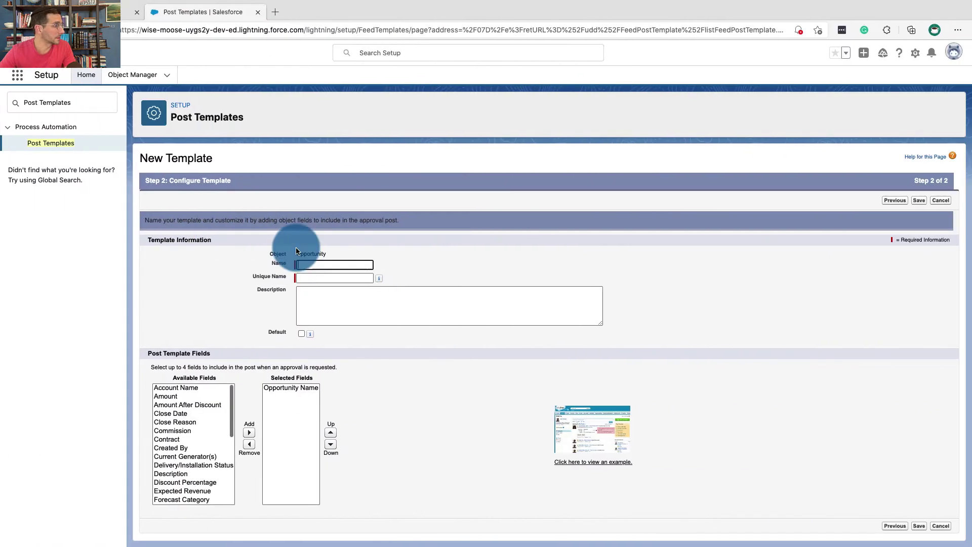
pyautogui.click(304, 265)
pyautogui.write('Opportunity Approvals')
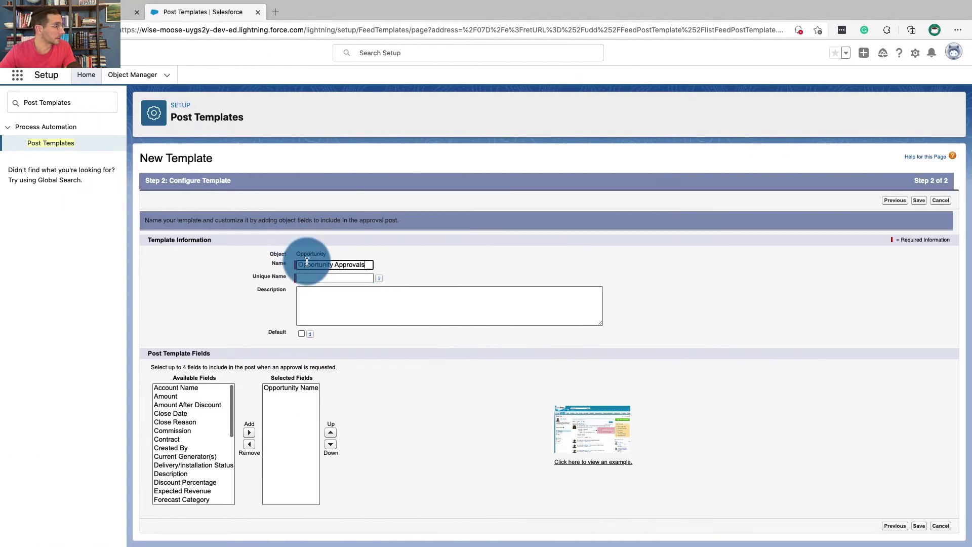
pyautogui.click(322, 299)
pyautogui.hotkey('ctrl', 'Left')
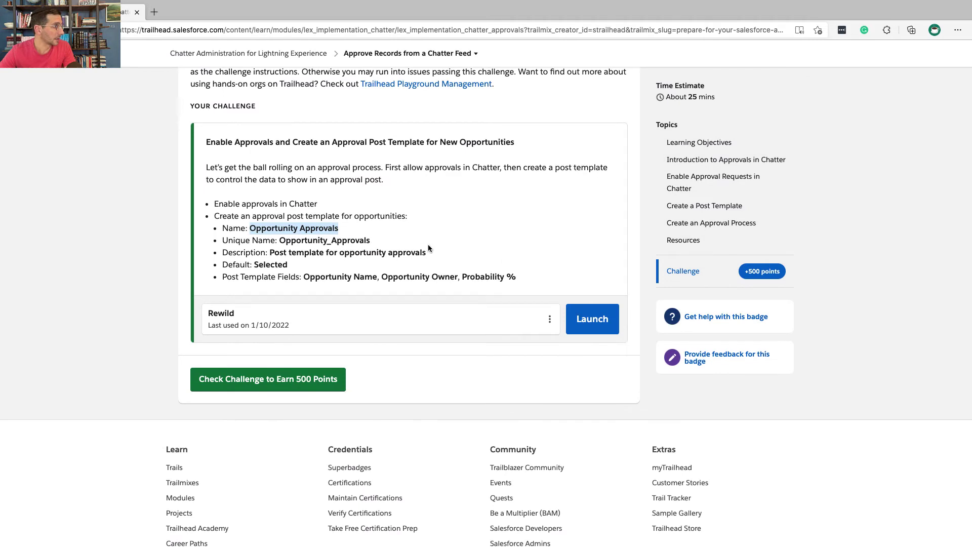
pyautogui.moveTo(427, 253); pyautogui.dragTo(277, 257)
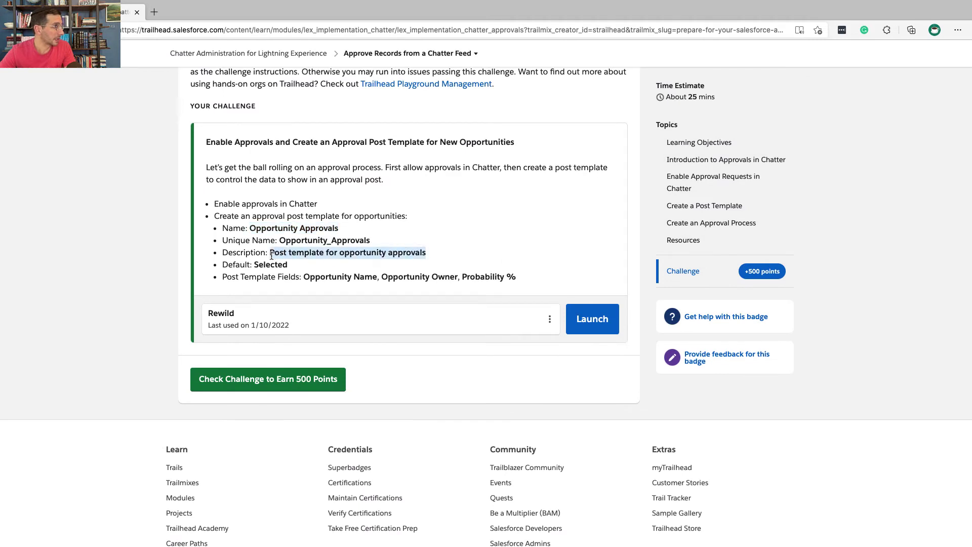
pyautogui.hotkey('ctrl', 'Right')
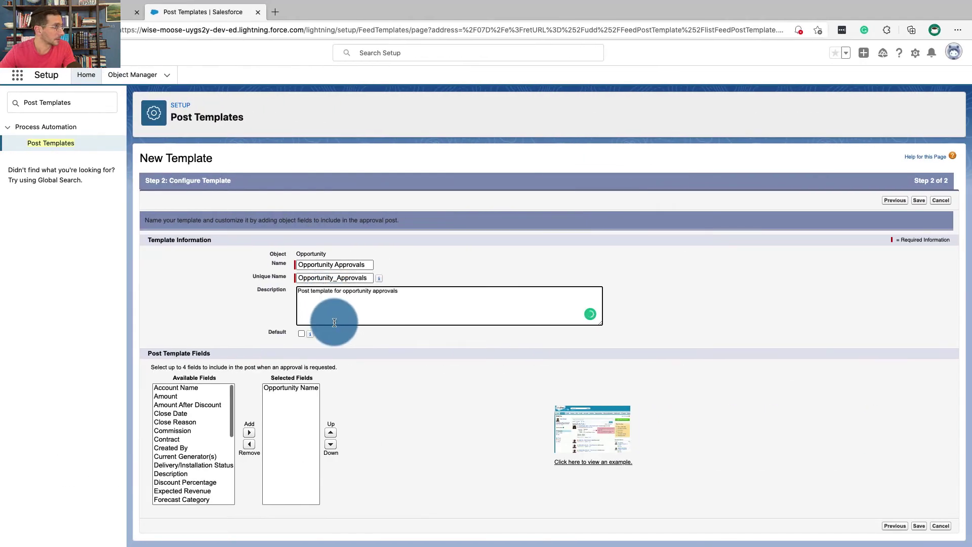
# - Mark the Opportunity Approvals template as the default, checking the challenge's required fields
pyautogui.hotkey('ctrl', 'Left')
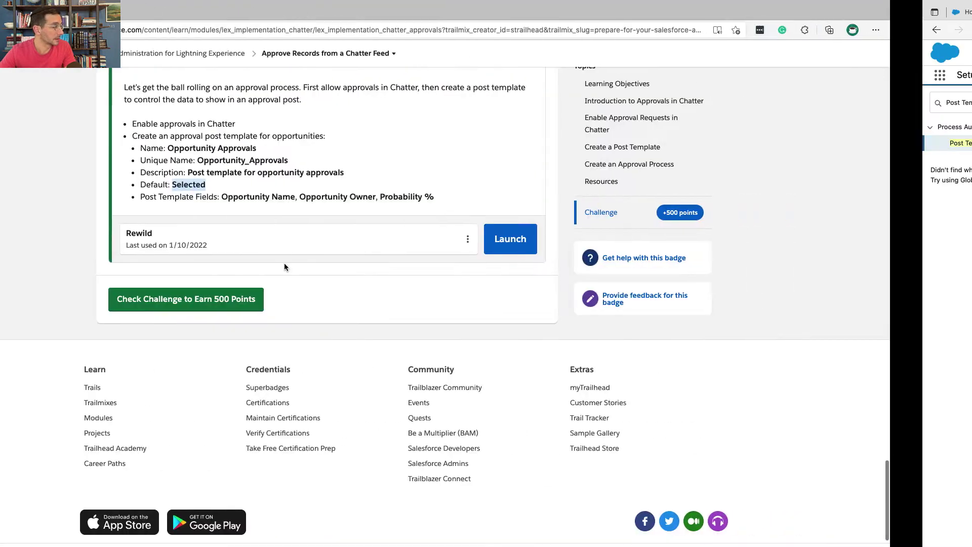
pyautogui.hotkey('ctrl', 'Right')
pyautogui.click(302, 334)
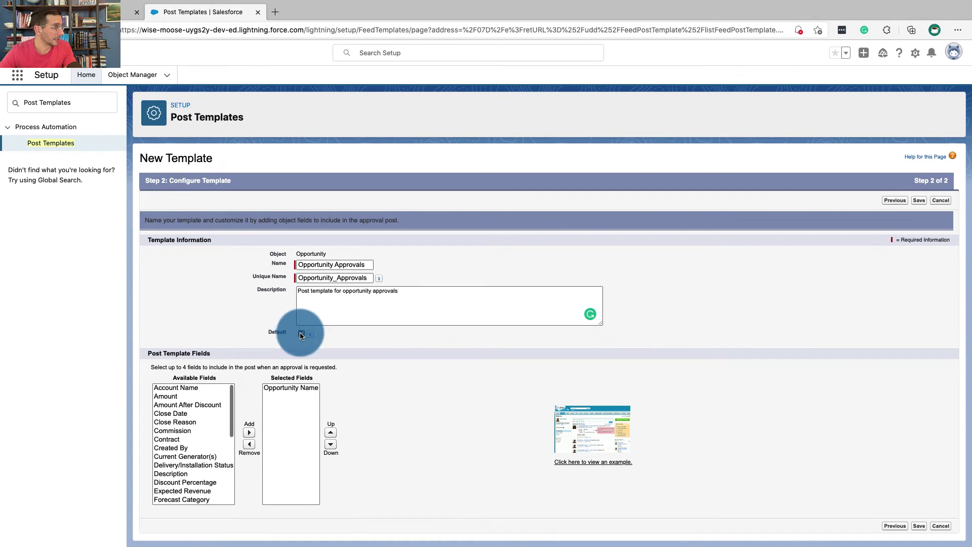
pyautogui.hotkey('ctrl', 'Left')
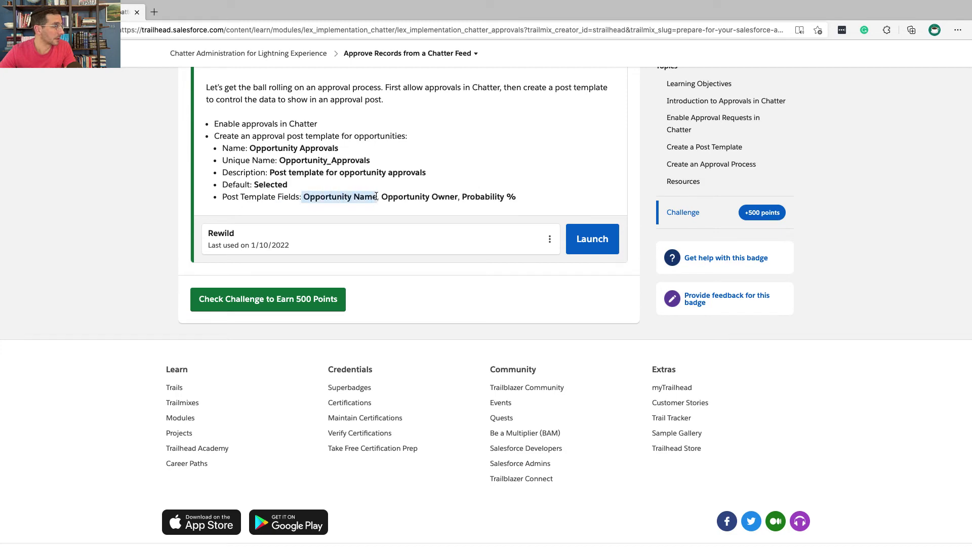
pyautogui.scroll(-1, 375, 196)
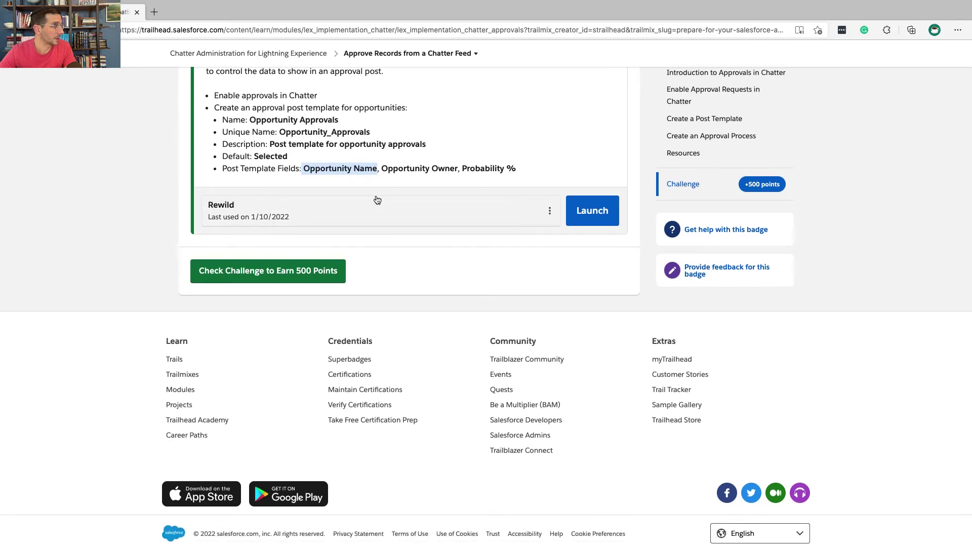
pyautogui.hotkey('ctrl', 'Right')
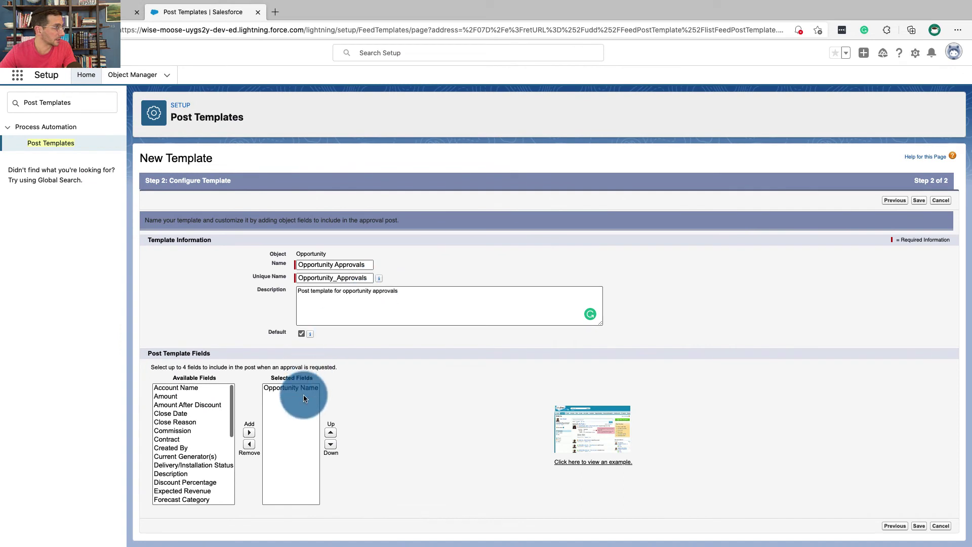
# - Add Opportunity Owner and Probability (%) alongside Opportunity Name in the template's selected fields
pyautogui.click(300, 391)
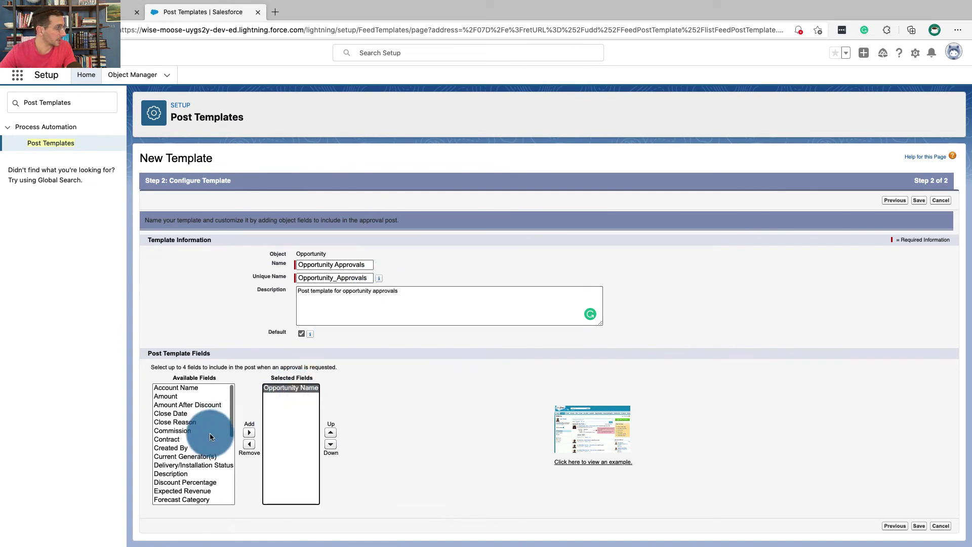
pyautogui.scroll(-3, 210, 433)
pyautogui.scroll(-2, 210, 436)
pyautogui.click(190, 411)
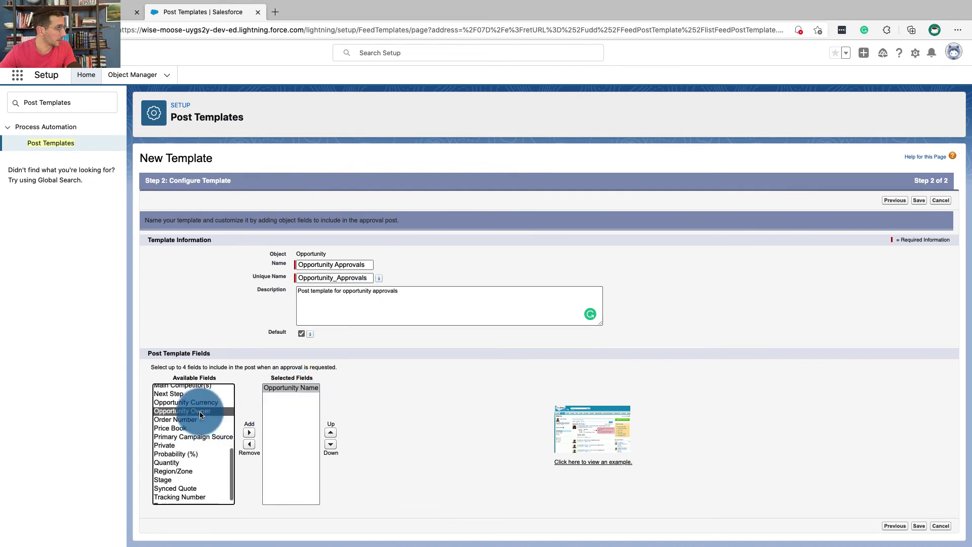
pyautogui.click(249, 433)
pyautogui.hotkey('alt', 'Tab')
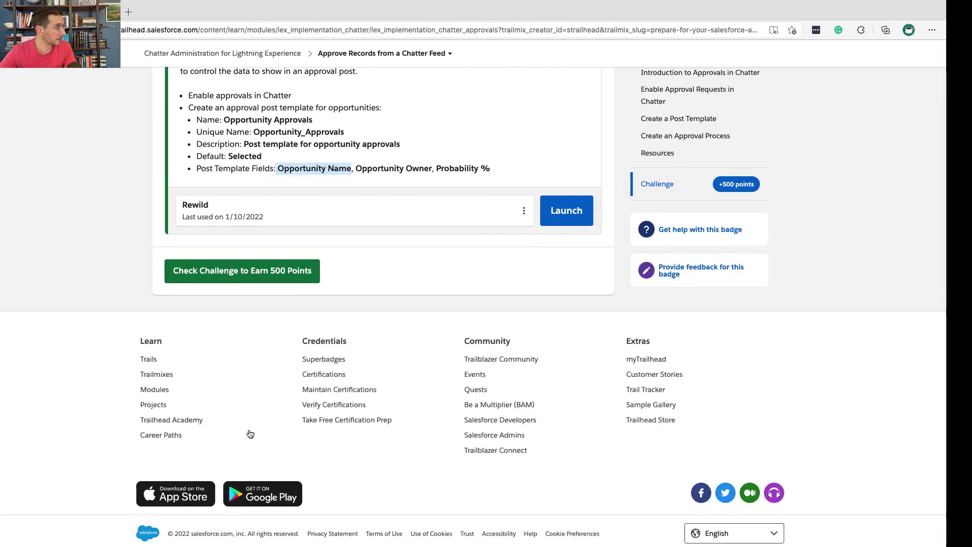
pyautogui.hotkey('alt', 'Tab')
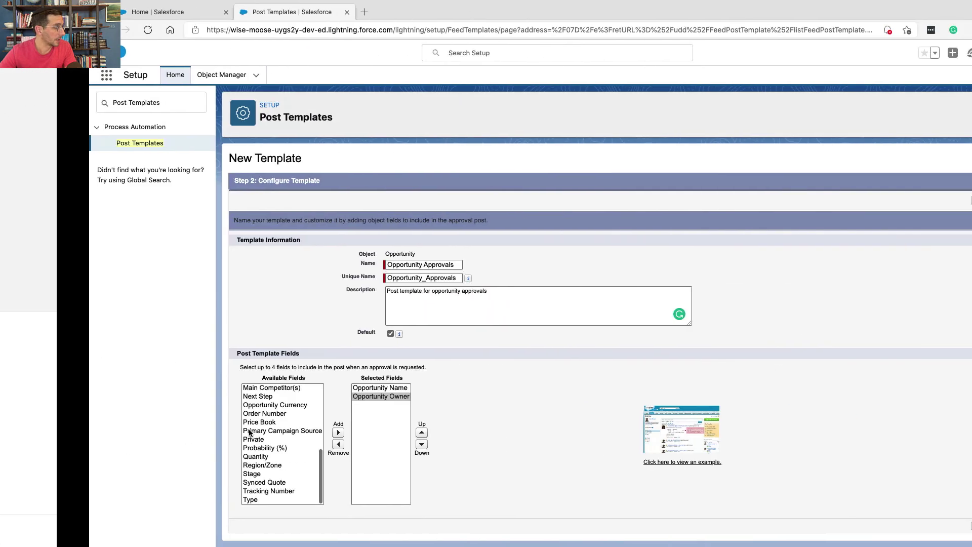
pyautogui.click(217, 453)
pyautogui.click(198, 447)
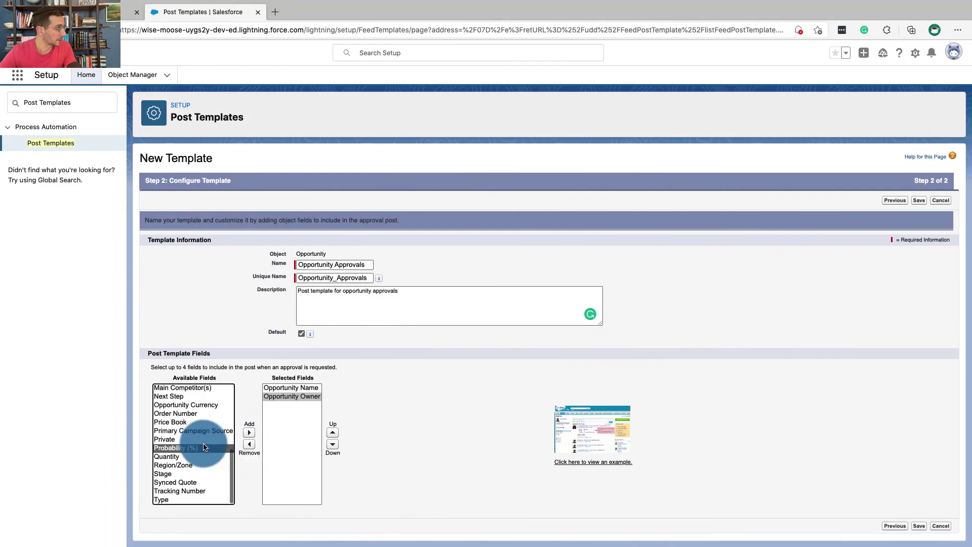
pyautogui.click(247, 433)
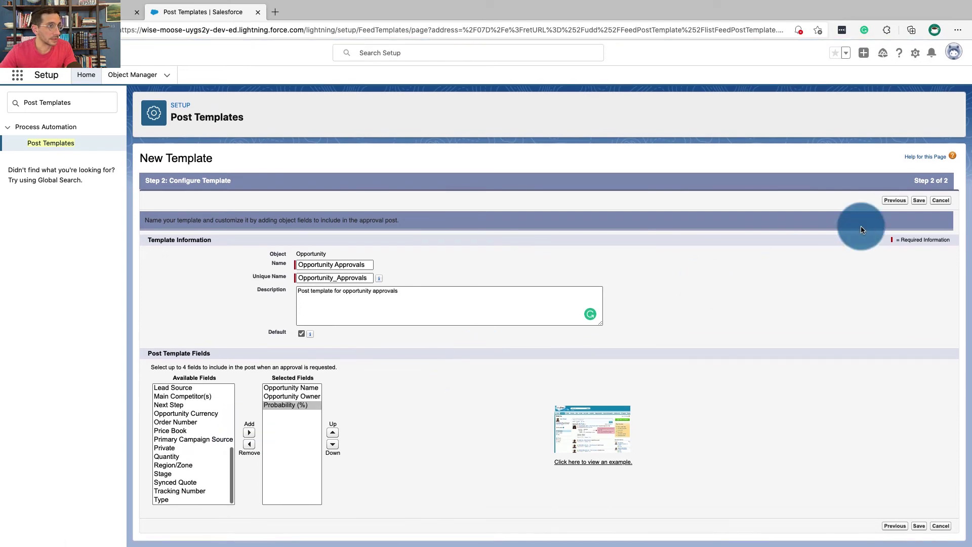
# - Save the Opportunity Approvals template and run Check Challenge in Trailhead
pyautogui.click(919, 200)
pyautogui.hotkey('ctrl', 'Left')
pyautogui.click(318, 278)
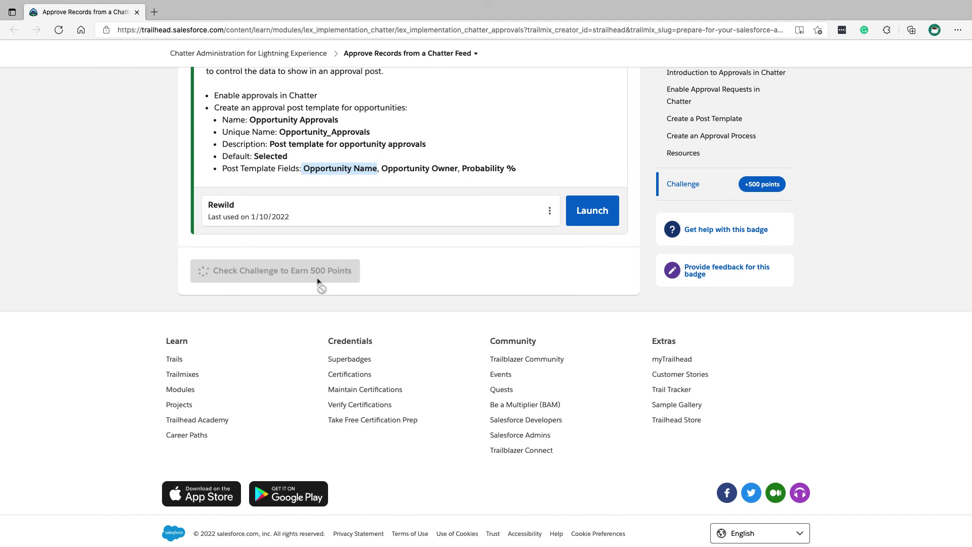